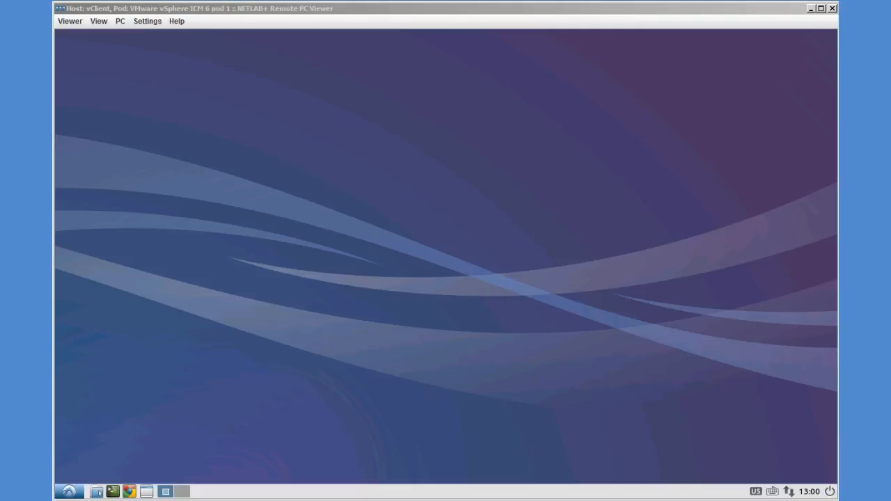
Open Chrome and proceed past the certificate warning for 172.16.1.1 to the vSphere sign-in page.
left_click(129, 493)
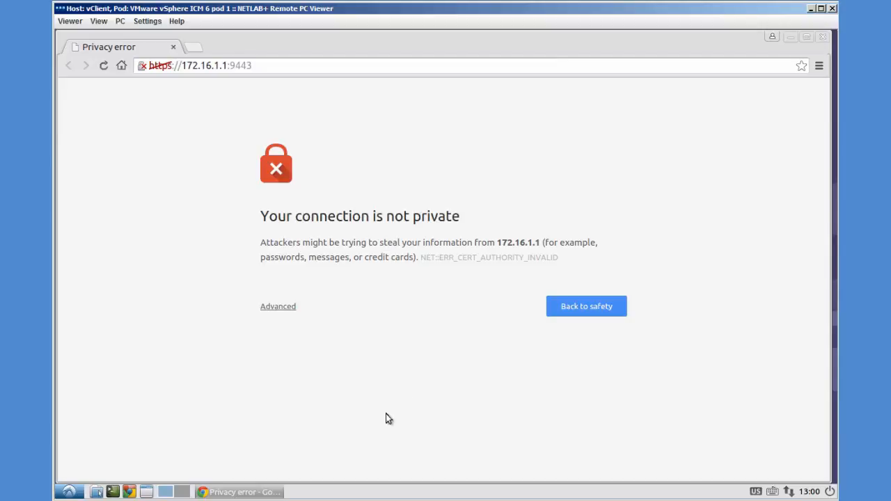
left_click(279, 310)
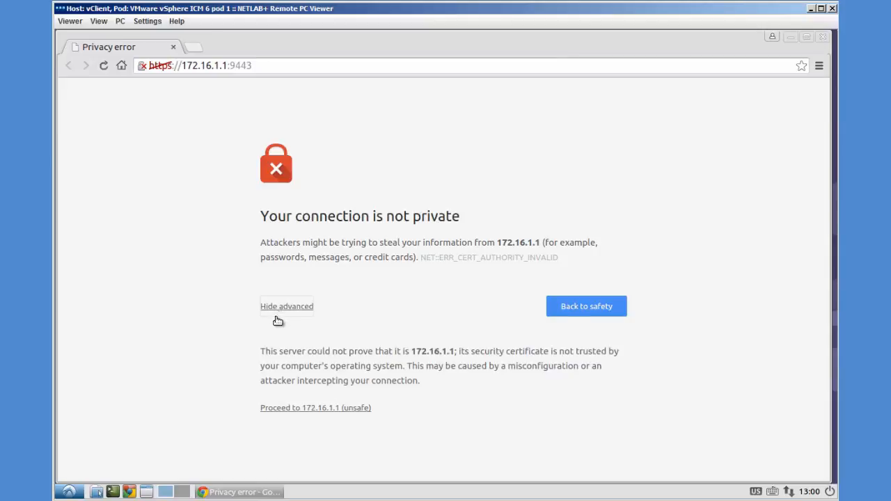
left_click(304, 410)
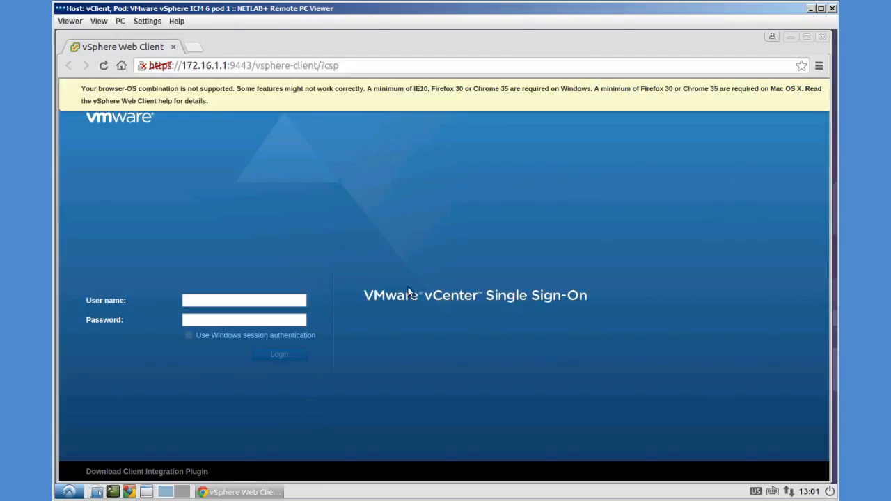
Sign in to vCenter Single Sign-On as admin with the account password.
left_click(231, 302)
type("admin")
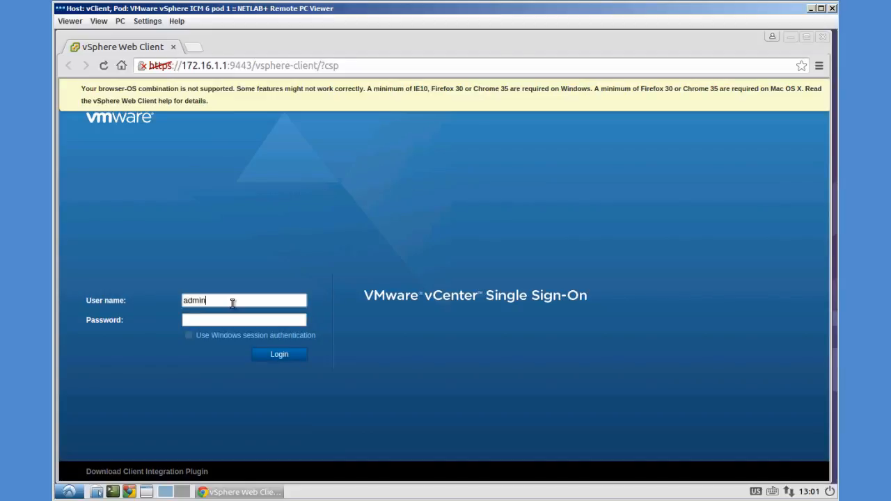
left_click(237, 319)
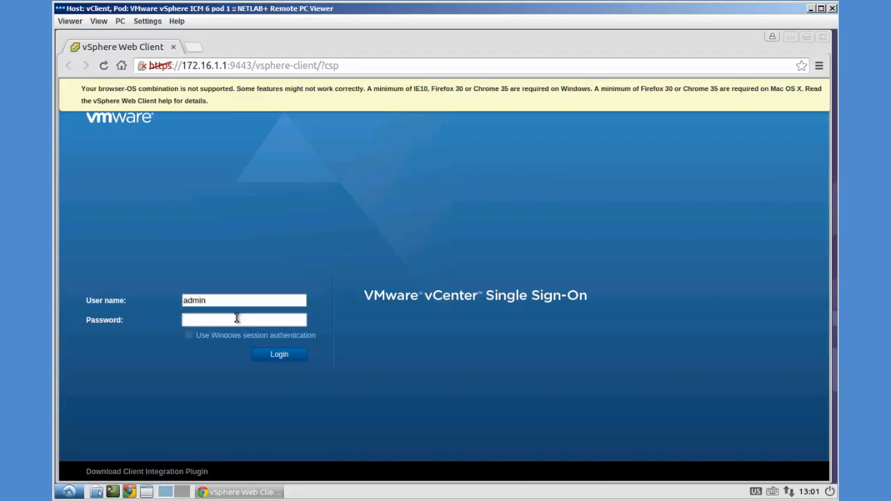
type("VMware")
left_click(288, 356)
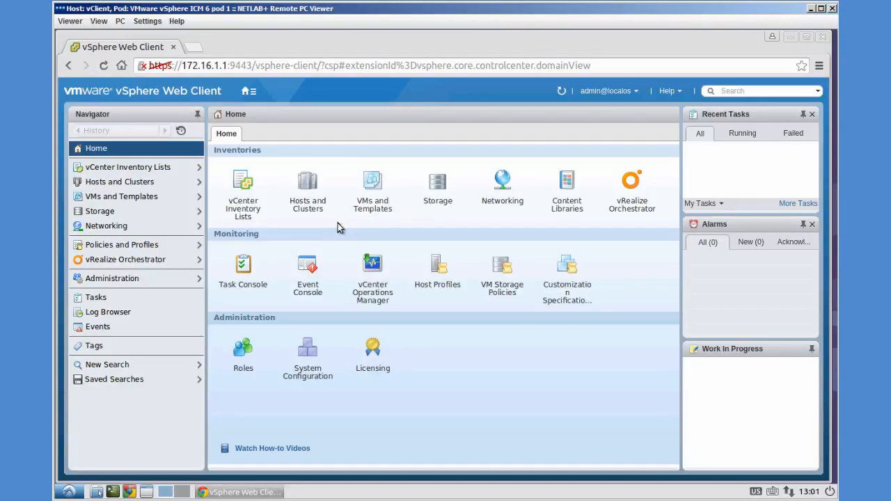
In Hosts and Clusters, expand Training and esxi-1.vmeduc.com, then select StudentVM-01.
left_click(305, 183)
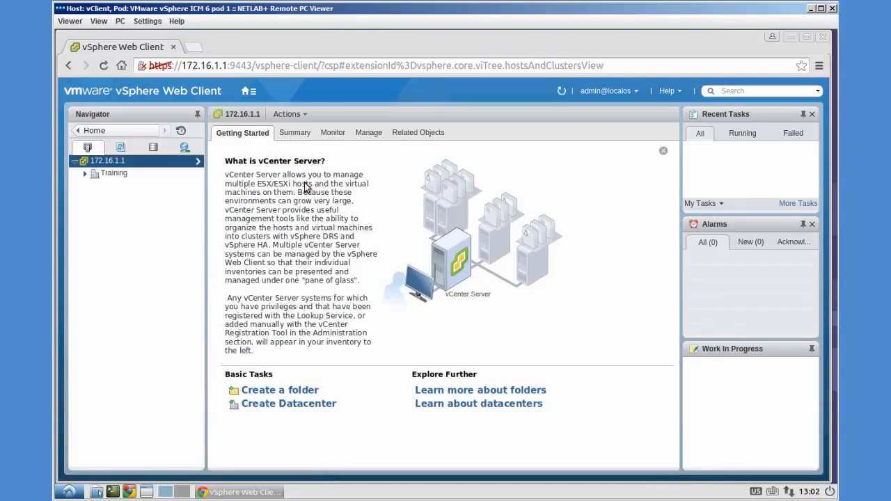
left_click(87, 174)
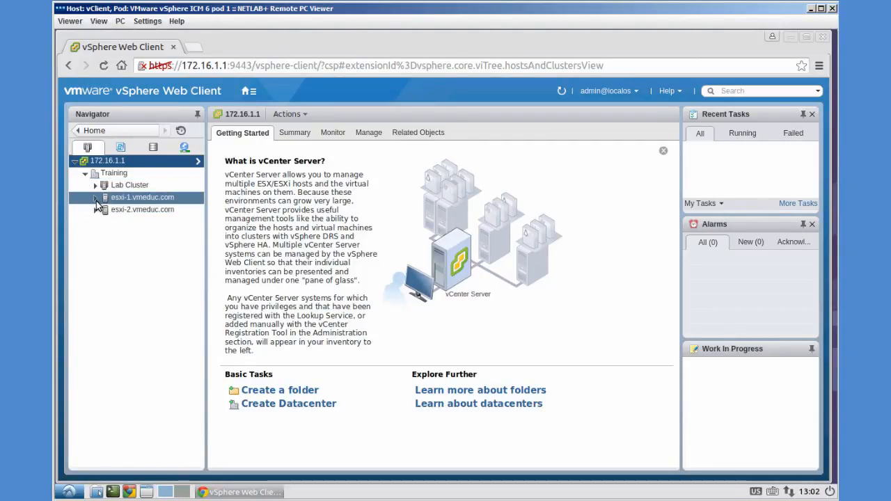
left_click(96, 201)
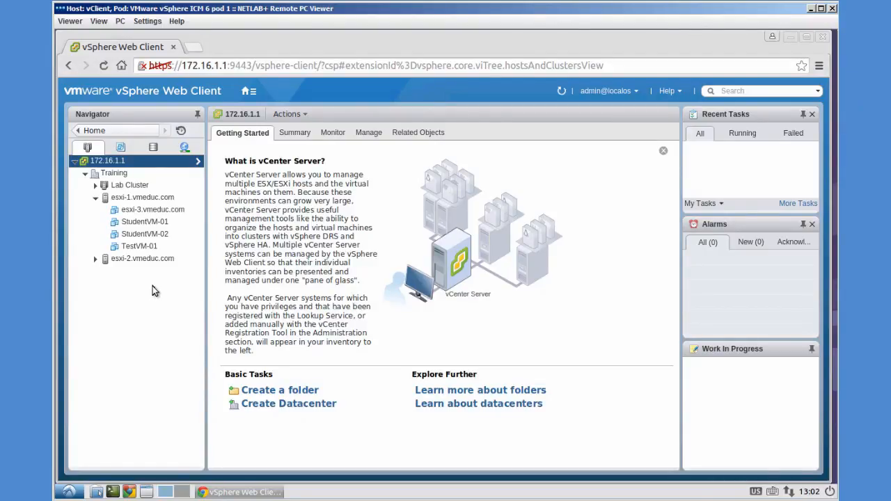
left_click(146, 226)
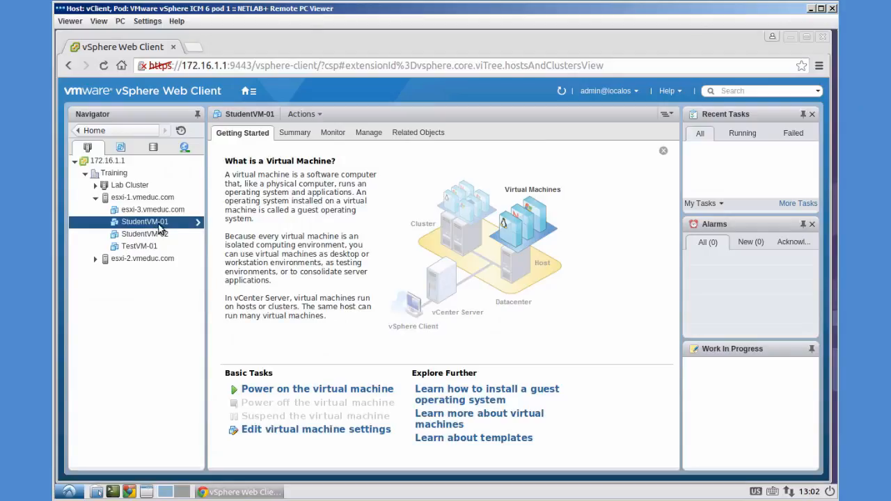
Show StudentVM-01's Summary with the VM Hardware panel expanded (1 CPU, 1024 MB, 5.00 GB disk).
left_click(291, 135)
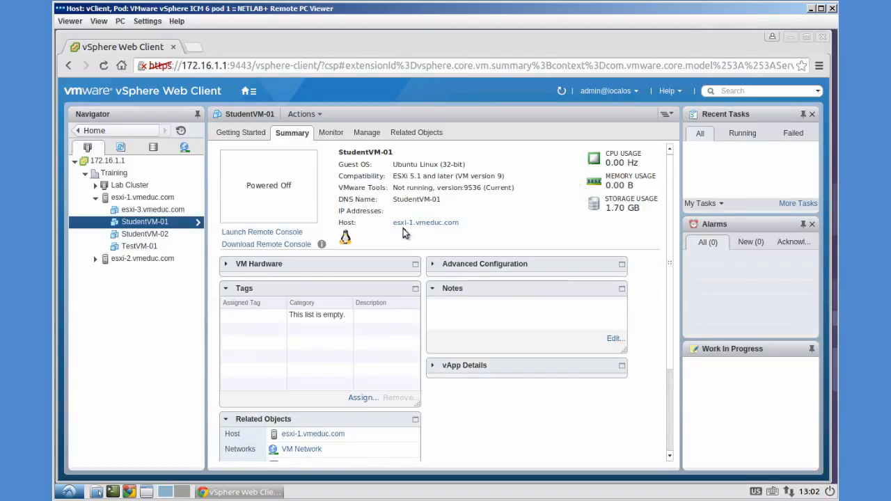
left_click(227, 266)
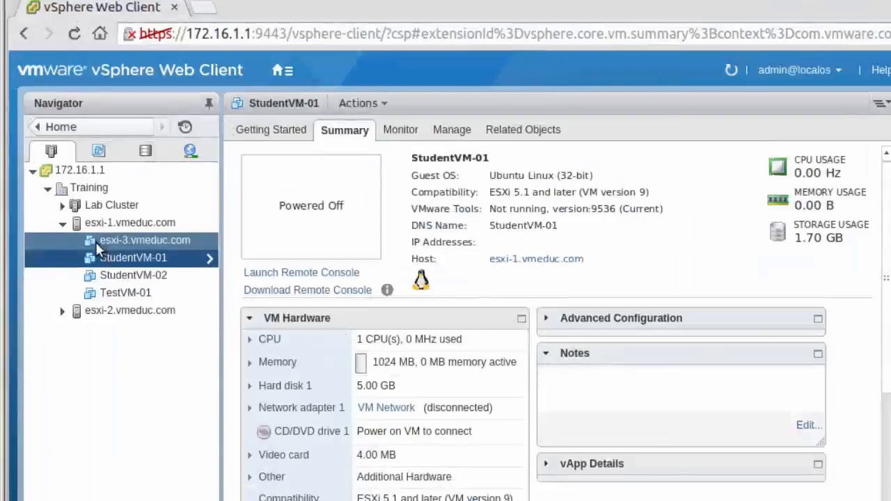
Convert StudentVM-01 to a template, then select host esxi-1.vmeduc.com.
right_click(136, 264)
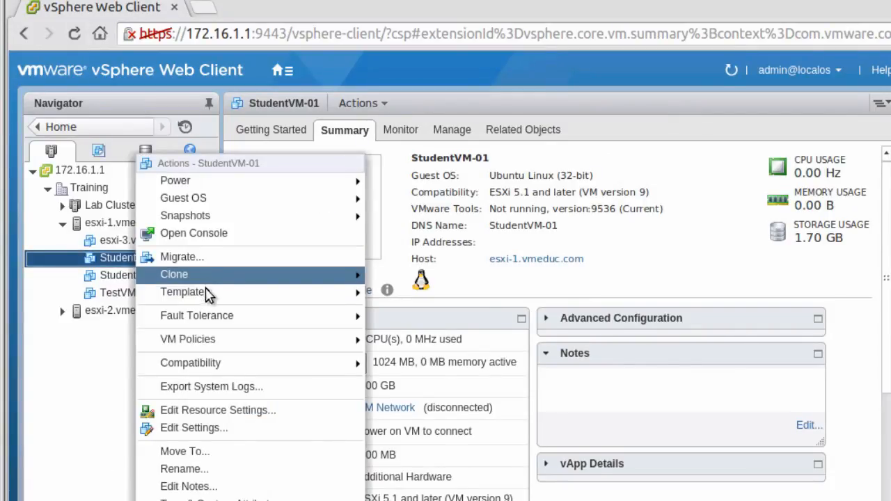
mouse_move(211, 296)
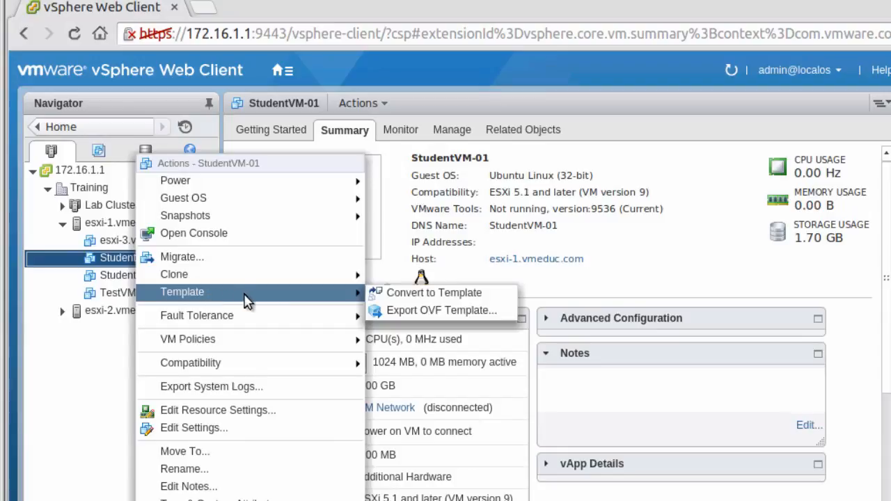
left_click(404, 296)
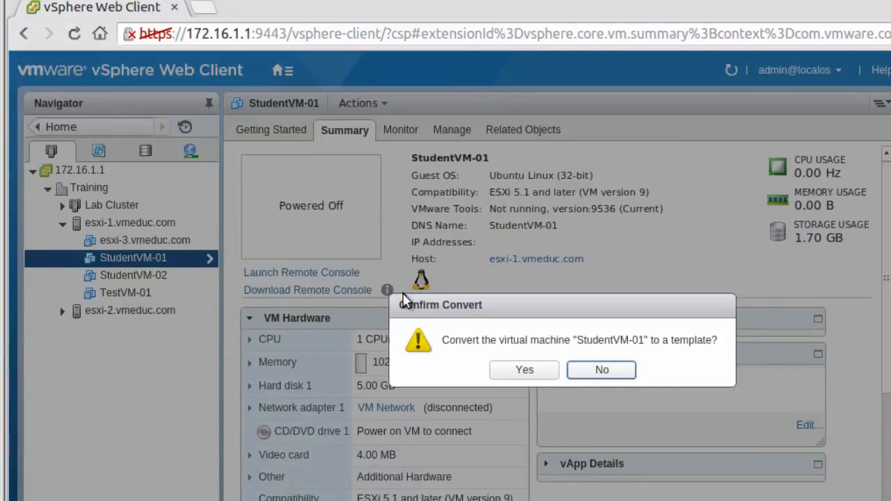
left_click(519, 371)
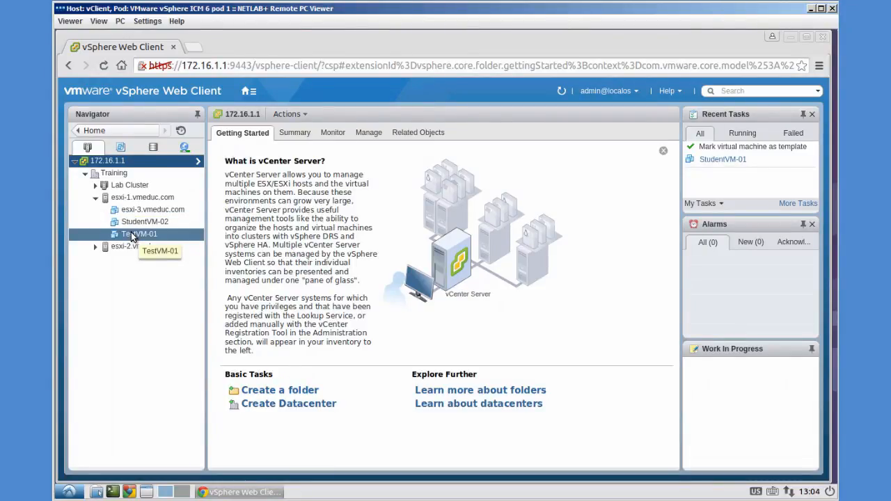
left_click(118, 199)
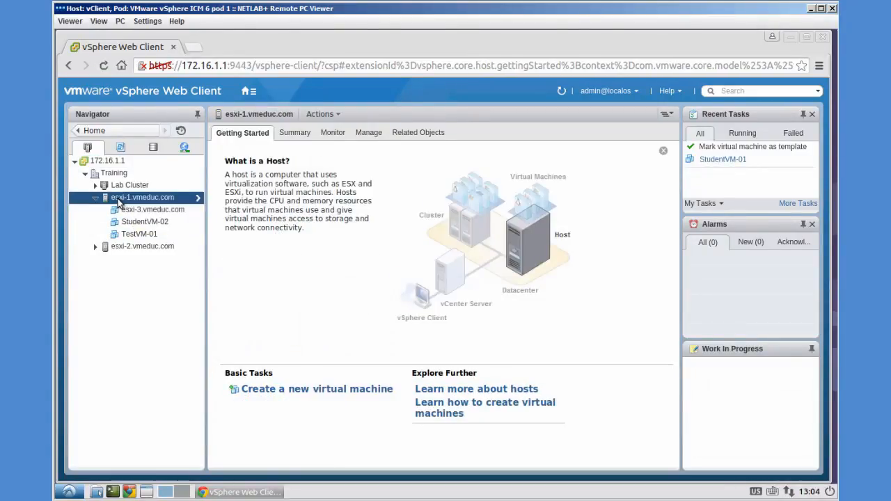
Launch the New Virtual Machine wizard from host esxi-1.vmeduc.com's actions menu.
right_click(179, 198)
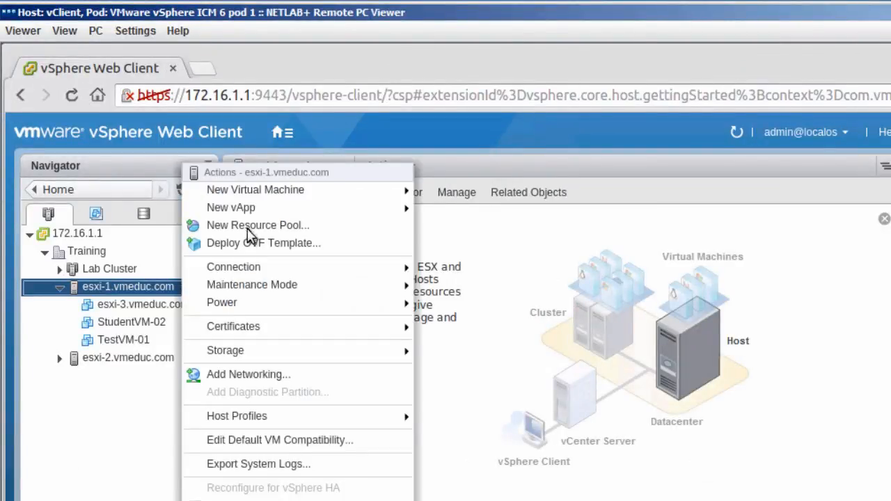
mouse_move(270, 198)
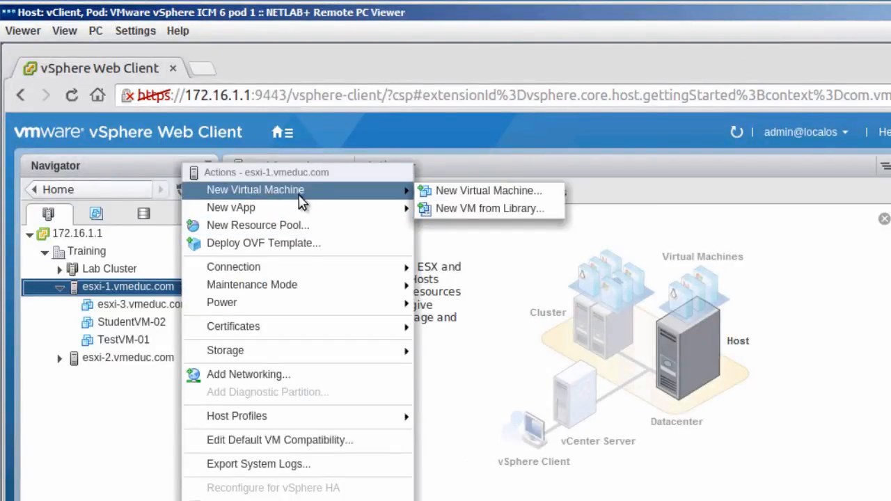
left_click(463, 195)
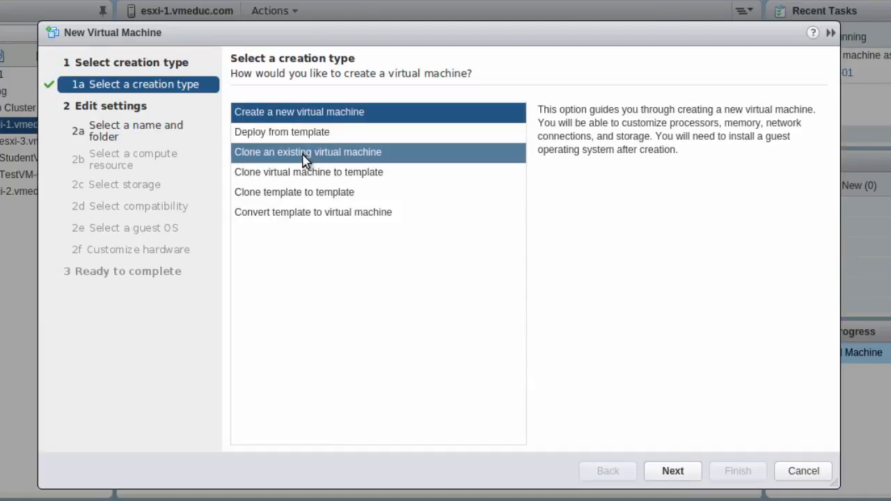
Choose Deploy from template and select StudentVM-01 from the Training folder as the source.
left_click(270, 137)
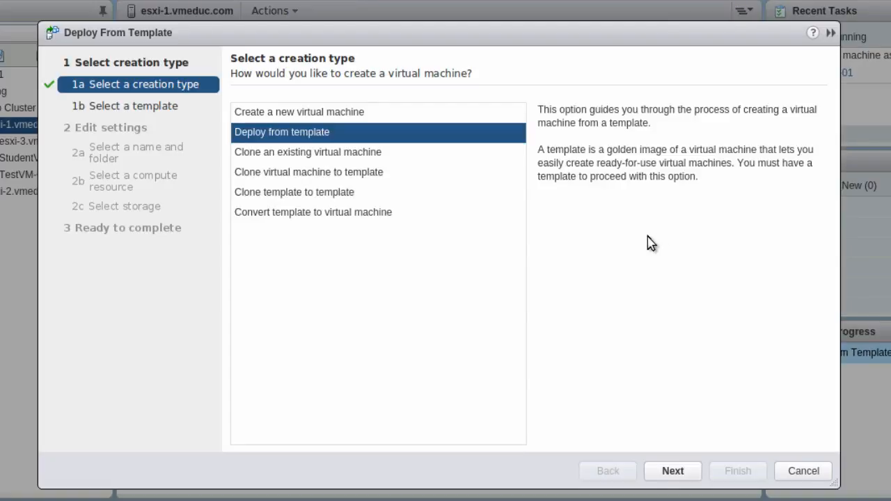
left_click(672, 472)
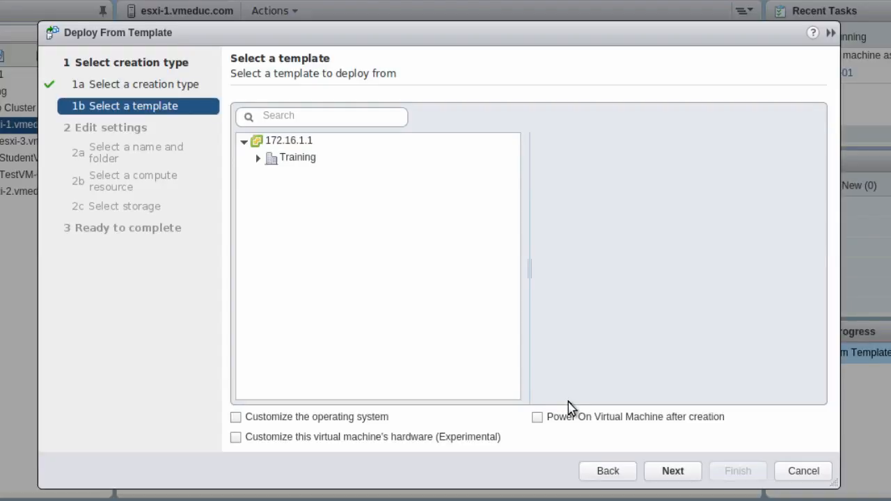
left_click(259, 162)
left_click(258, 160)
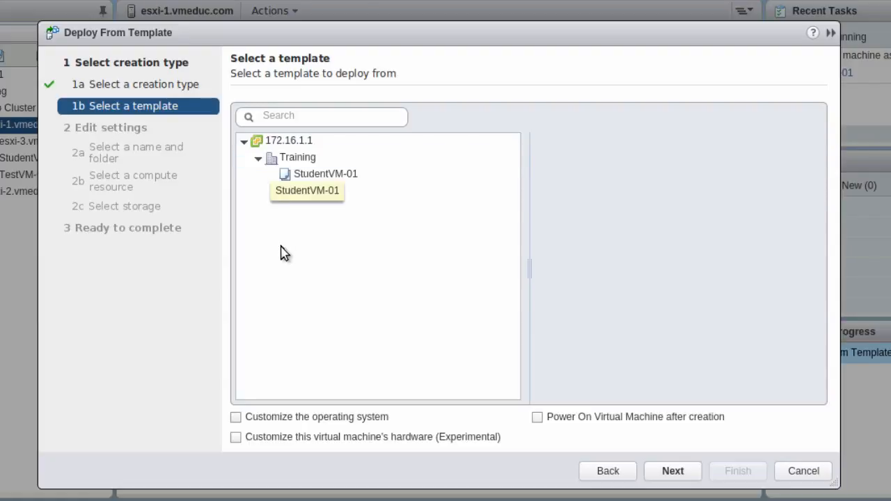
left_click(356, 174)
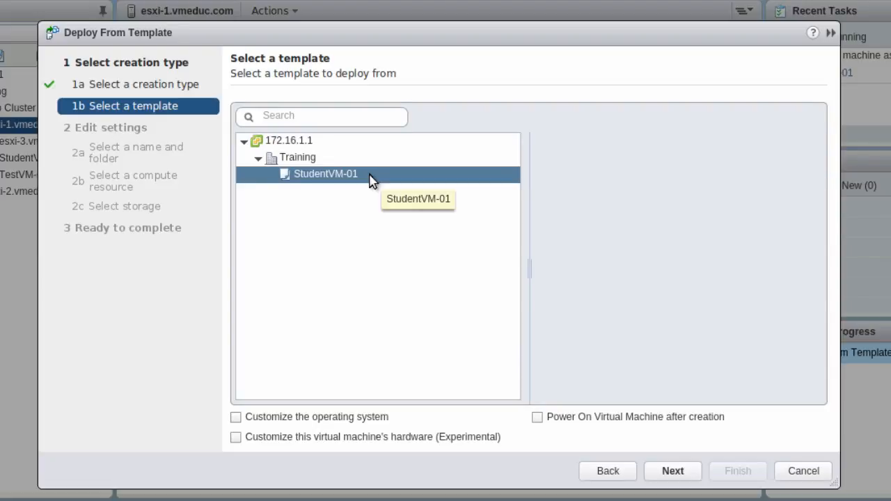
left_click(357, 176)
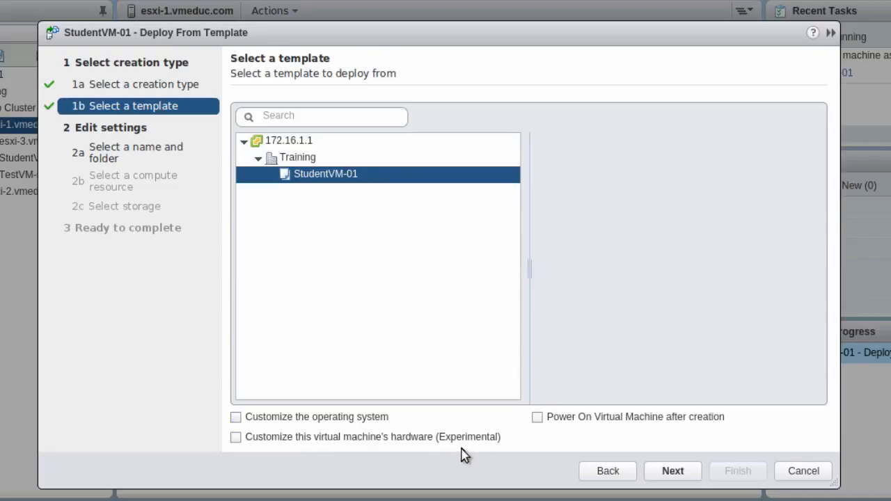
Name the new VM StudentVM-1 in the Training folder and advance to compute resource.
left_click(670, 472)
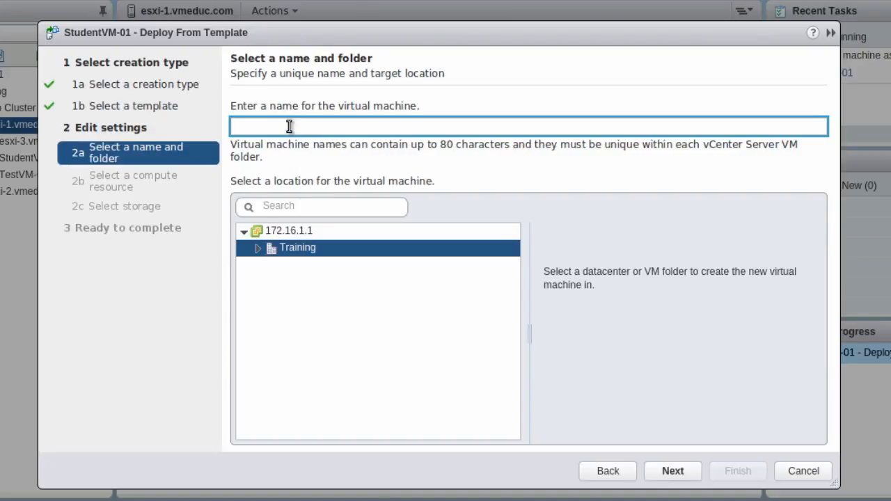
type("Stu")
type("dent")
type("VM-0")
left_click(670, 475)
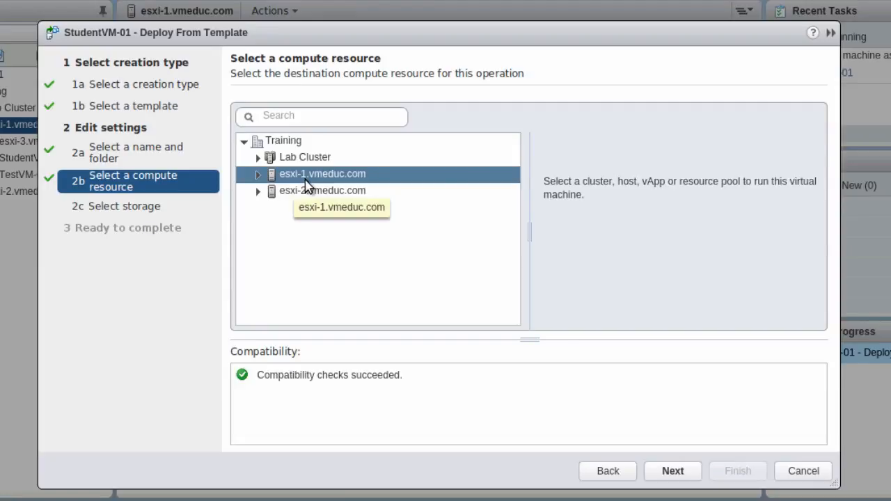
Accept esxi-1 as host, keep Thin Provision on NFS-Vol1, and advance to Ready to complete.
left_click(671, 475)
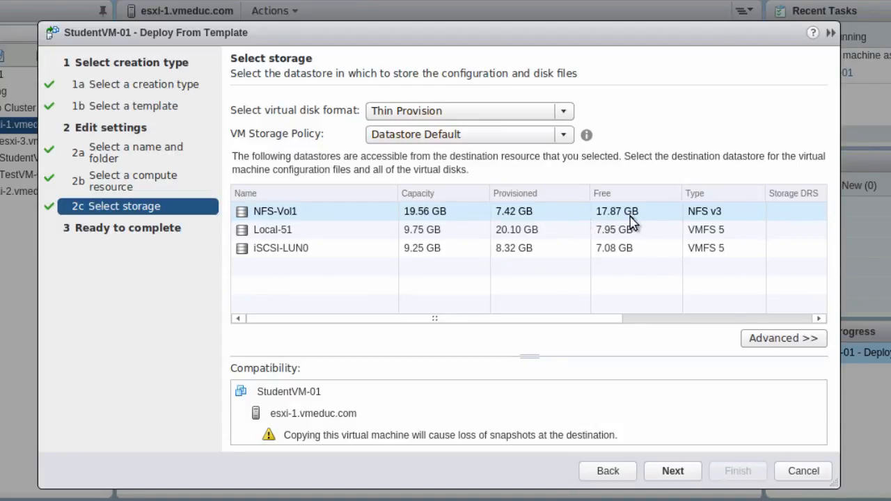
left_click(569, 115)
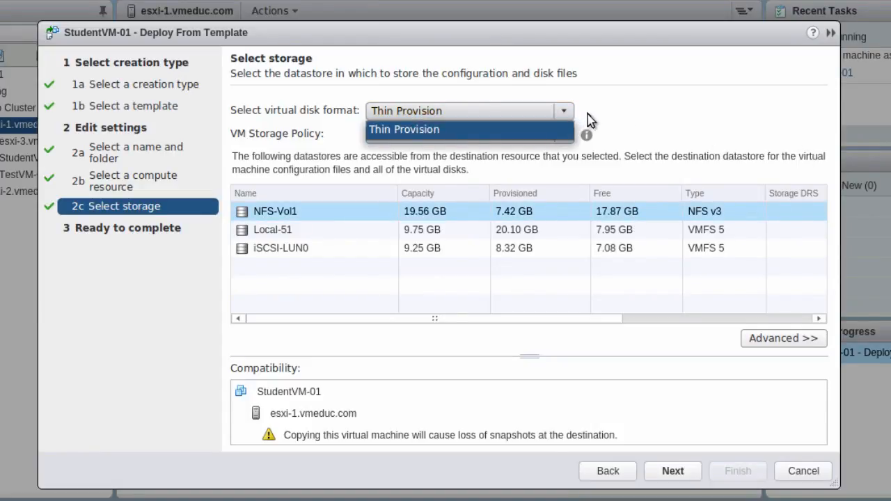
left_click(570, 114)
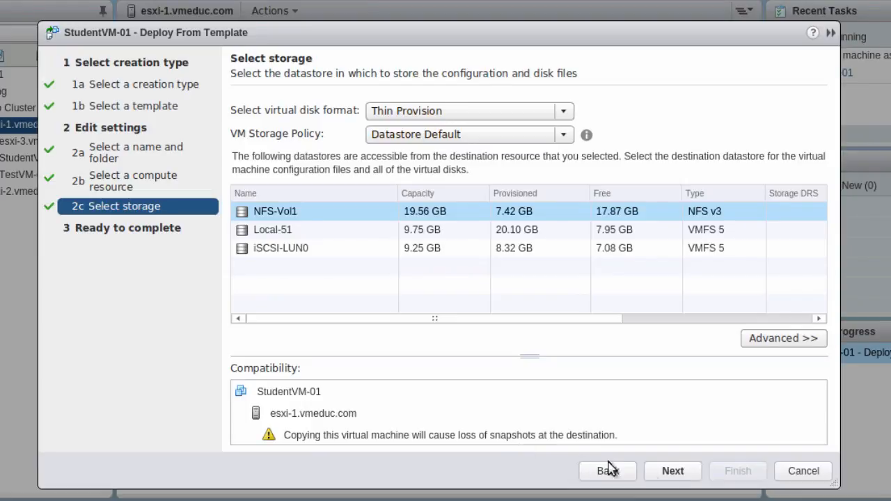
left_click(673, 471)
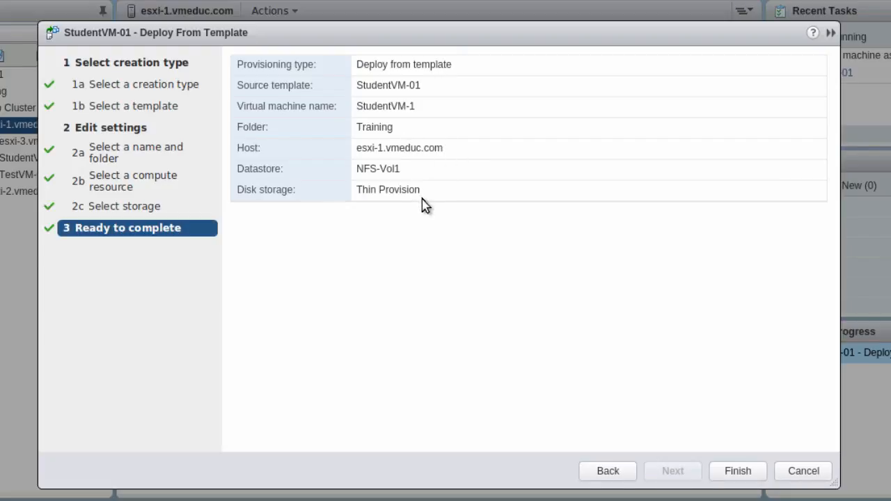
Finish the deployment and view StudentVM-1's Summary, powered off on esxi-1.vmeduc.com.
left_click(729, 479)
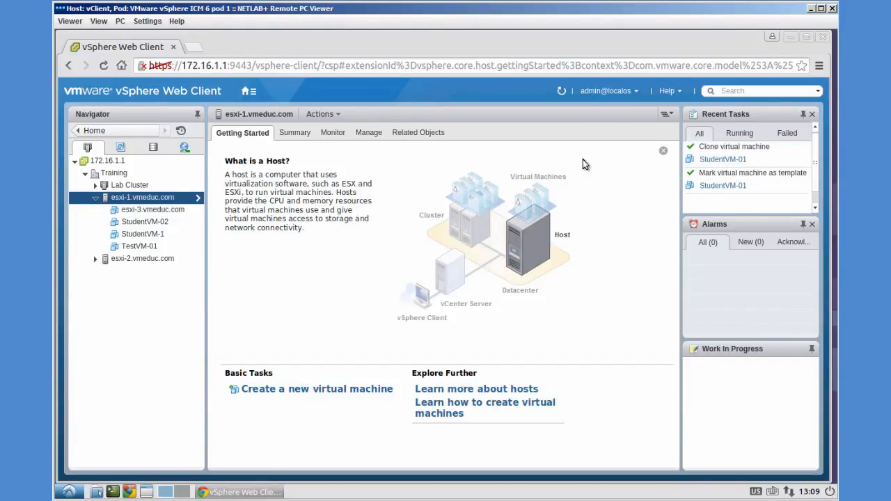
left_click(137, 240)
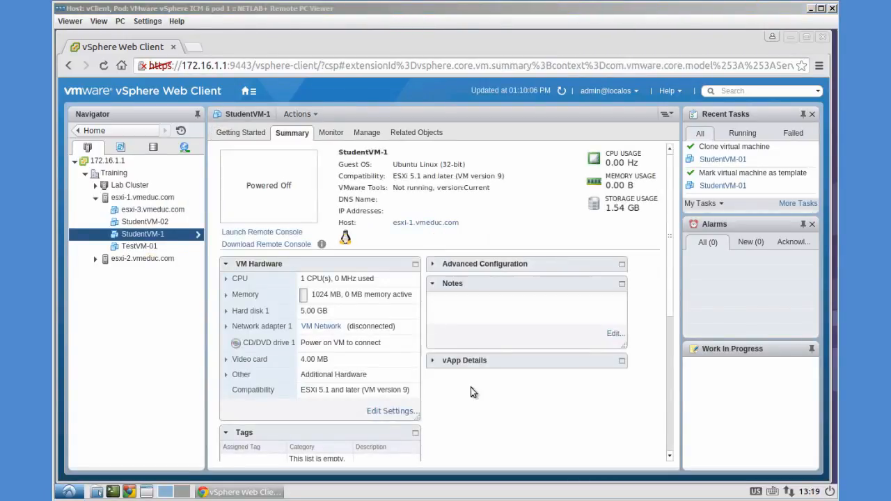